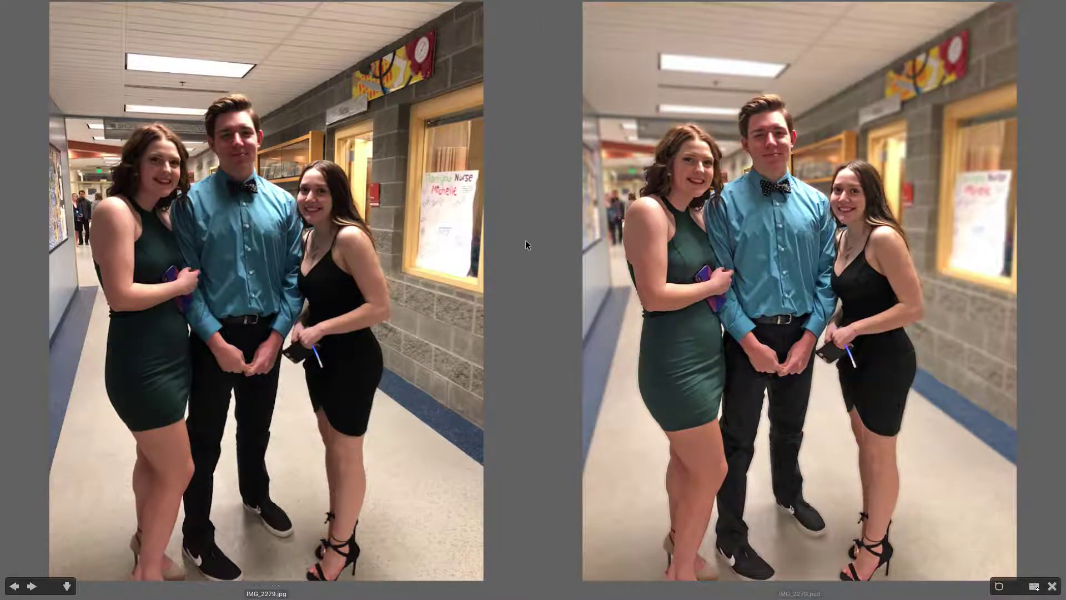
Dismiss the before-and-after preview and open IMG_2279.jpg in Photoshop.
key("Escape")
left_click(831, 431)
left_click(622, 262)
double_click(622, 262)
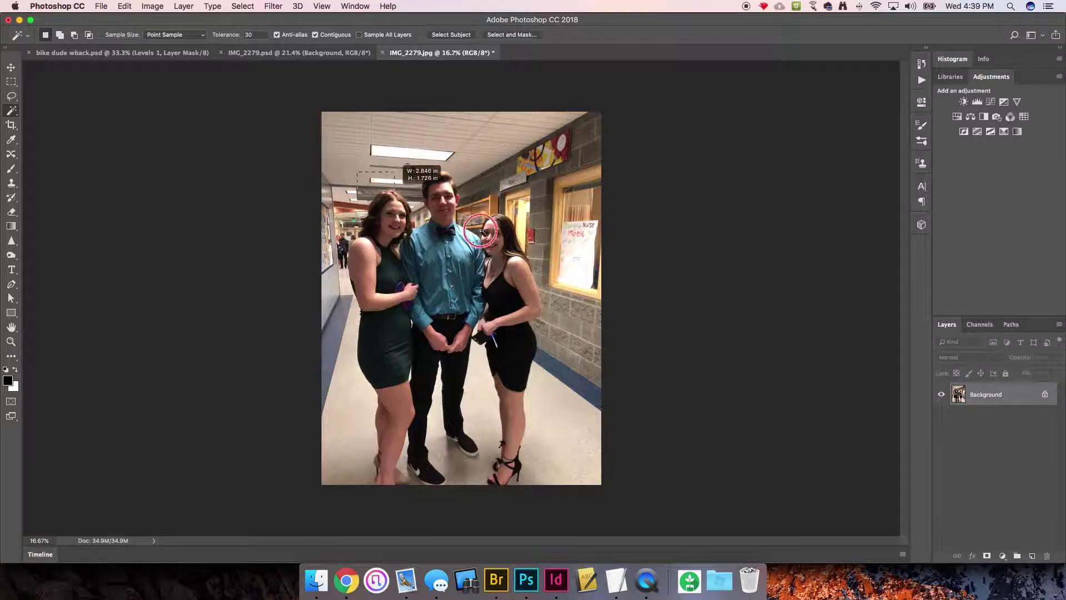
Fit the hallway photo to the window and duplicate the Background as Layer 1.
scroll(519, 258, "up", 5)
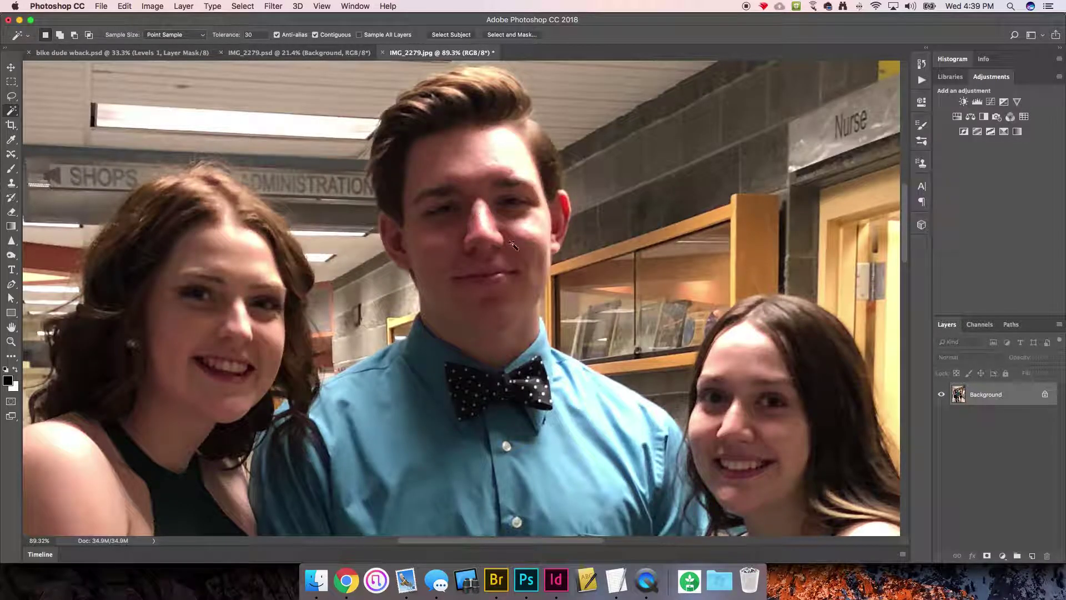
key("super+0")
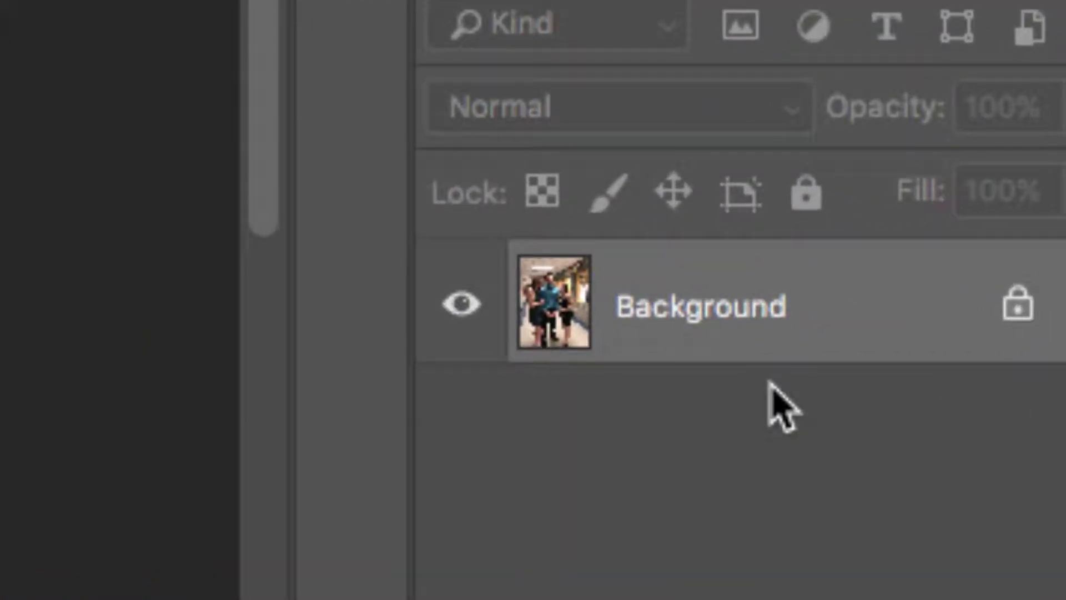
key("super+j")
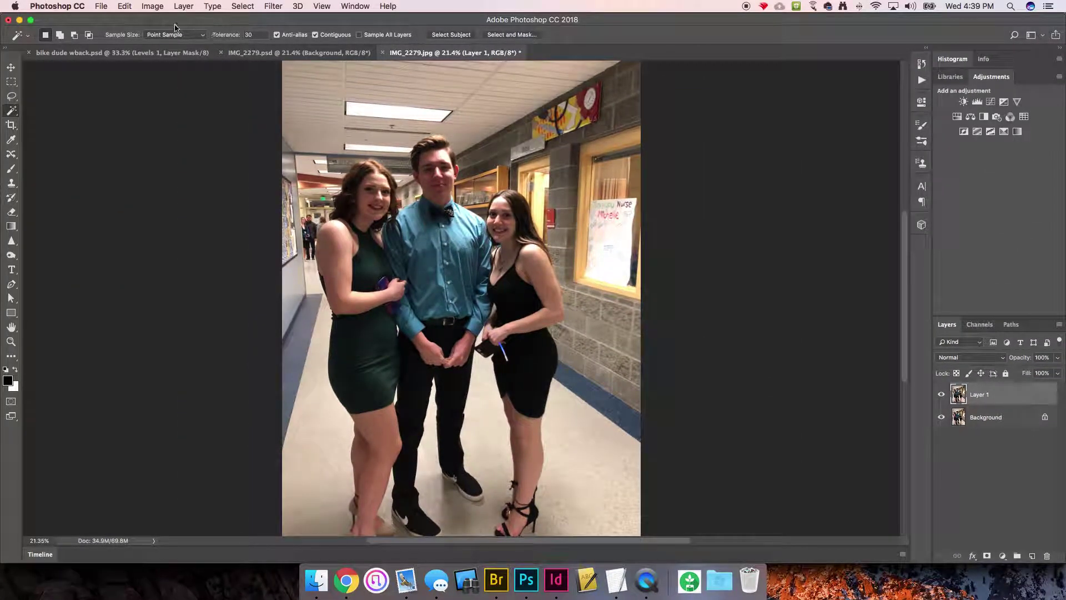
left_click(152, 6)
mouse_move(172, 38)
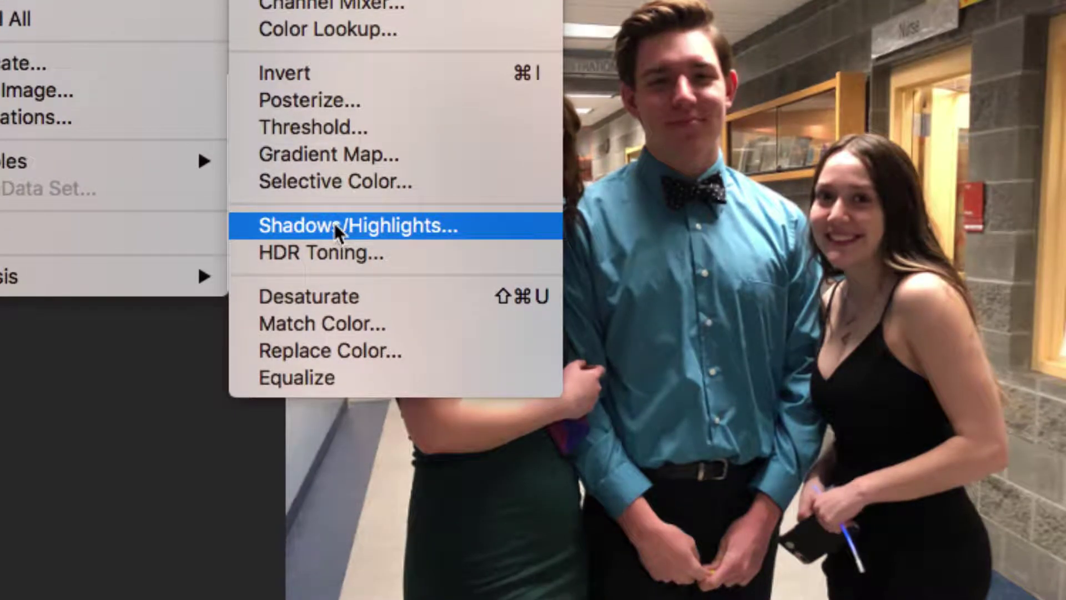
Open Shadows/Highlights on Layer 1 and compare its preview against the original.
left_click(335, 221)
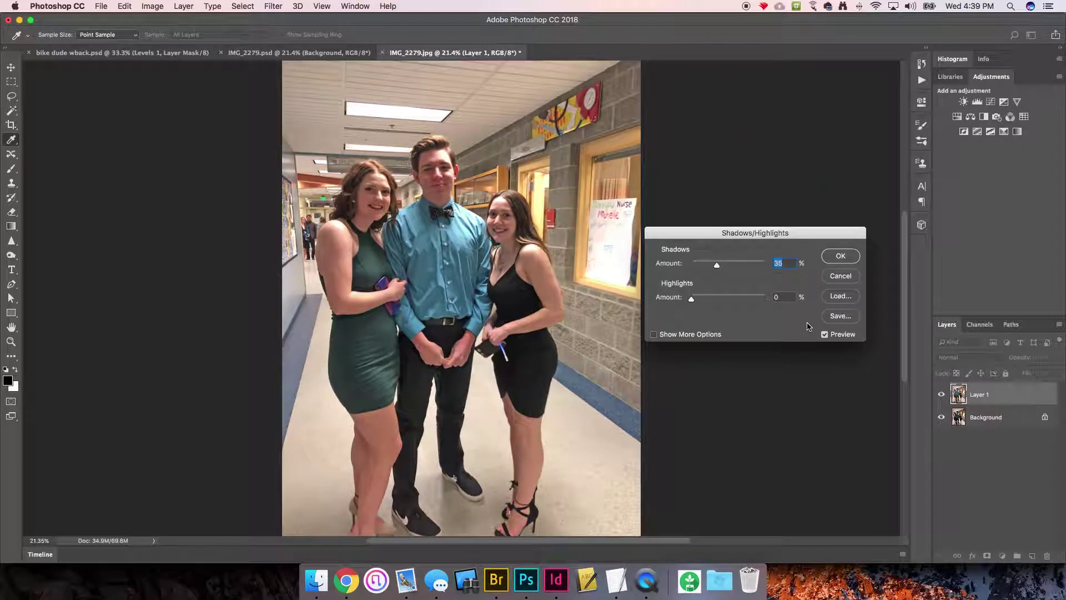
left_click(825, 333)
left_click(824, 334)
left_click(824, 334)
left_click(825, 334)
left_click(824, 335)
left_click(824, 334)
left_click(824, 334)
left_click(824, 334)
left_click(826, 335)
left_click(825, 335)
left_click(825, 336)
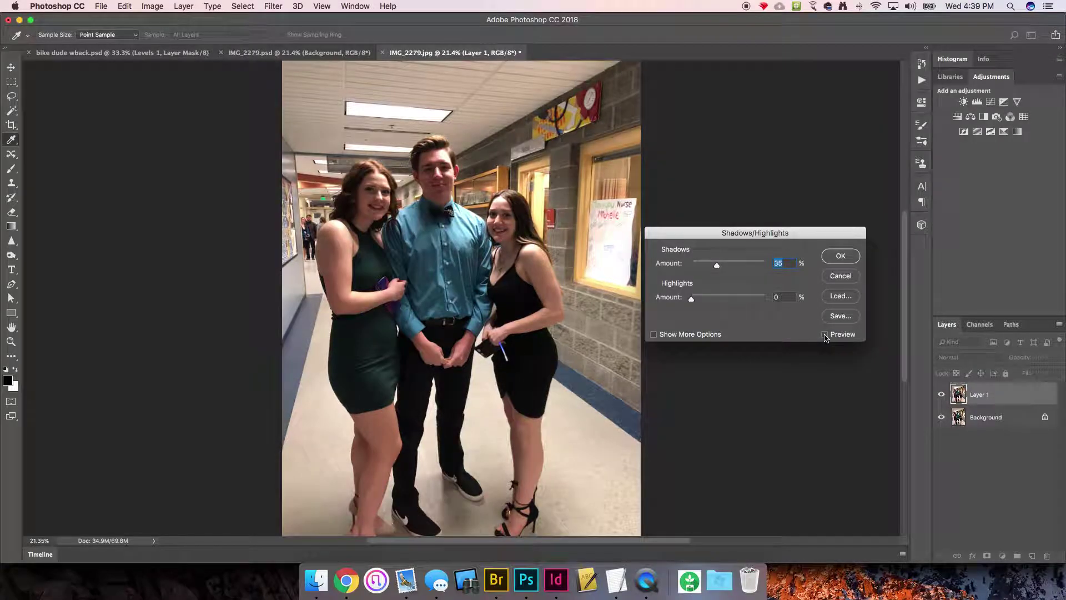
left_click(826, 335)
left_click(827, 336)
left_click(826, 336)
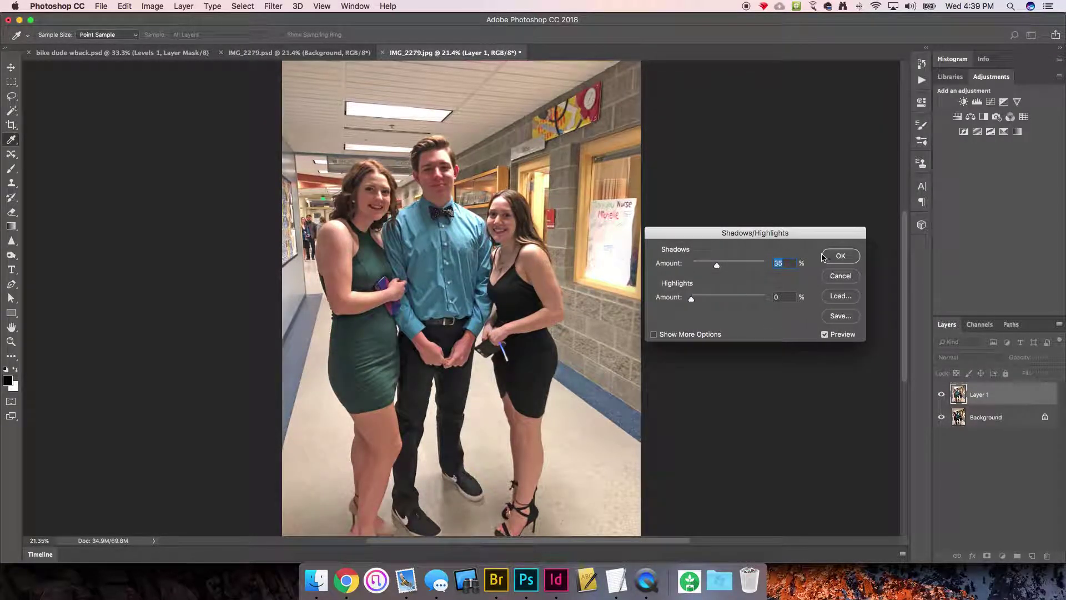
Apply Shadows/Highlights with Shadows Amount 28% and Highlights 0%.
left_click_drag(695, 301, 711, 271)
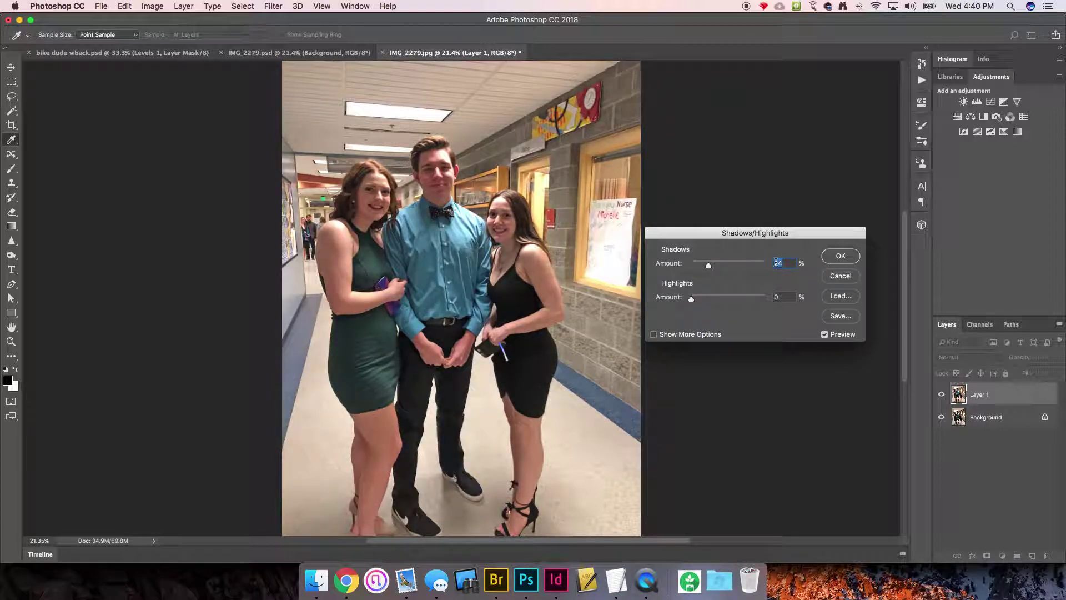
type("28")
left_click(839, 255)
key("w")
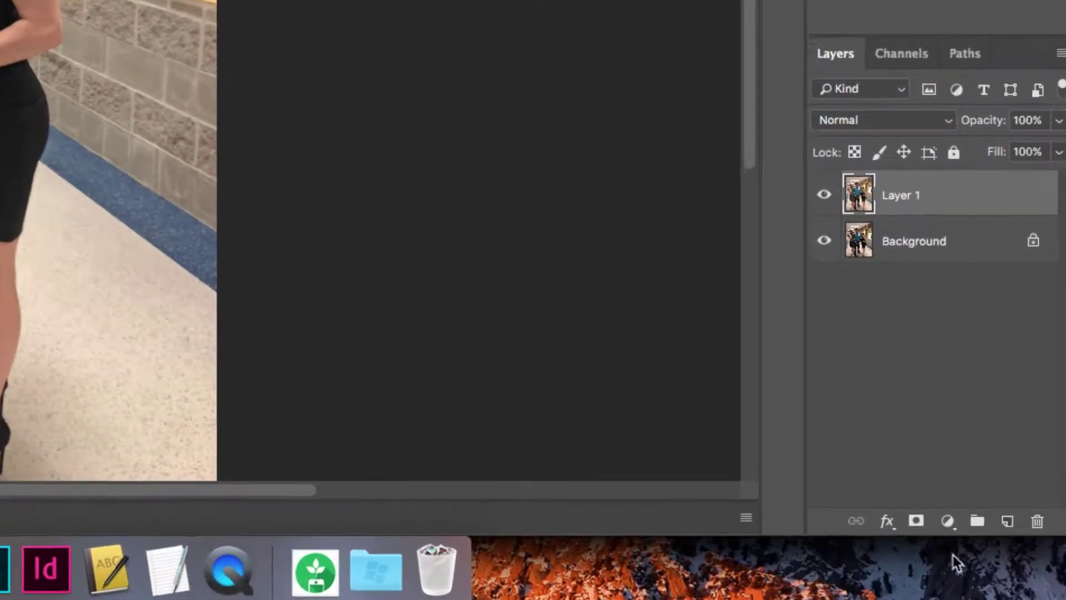
Add a mask to Layer 1 and paint black over the right girl's dress with a 125 brush.
left_click(987, 555)
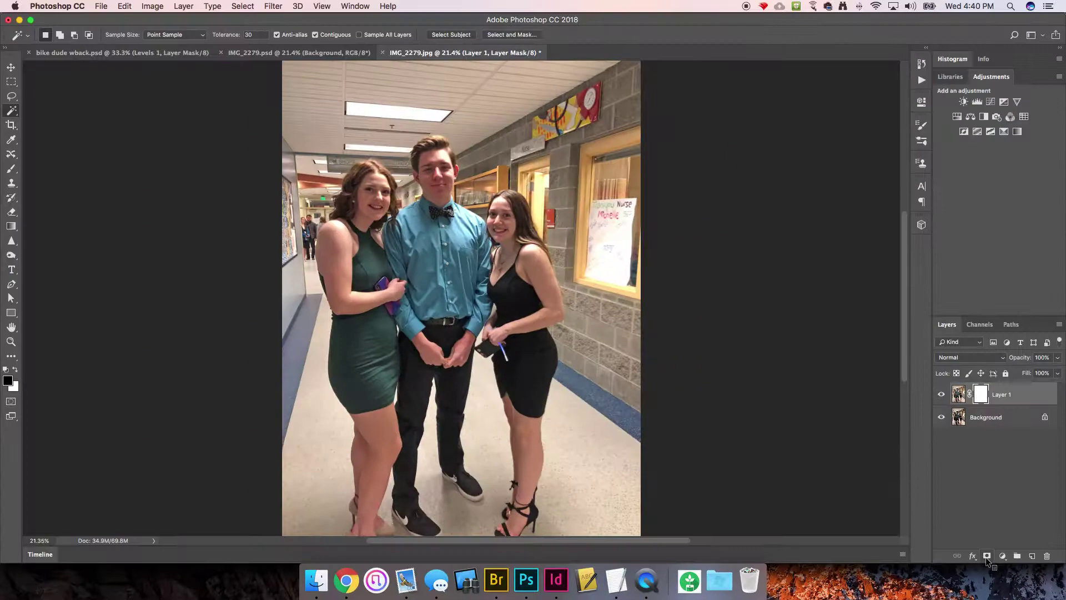
key("b")
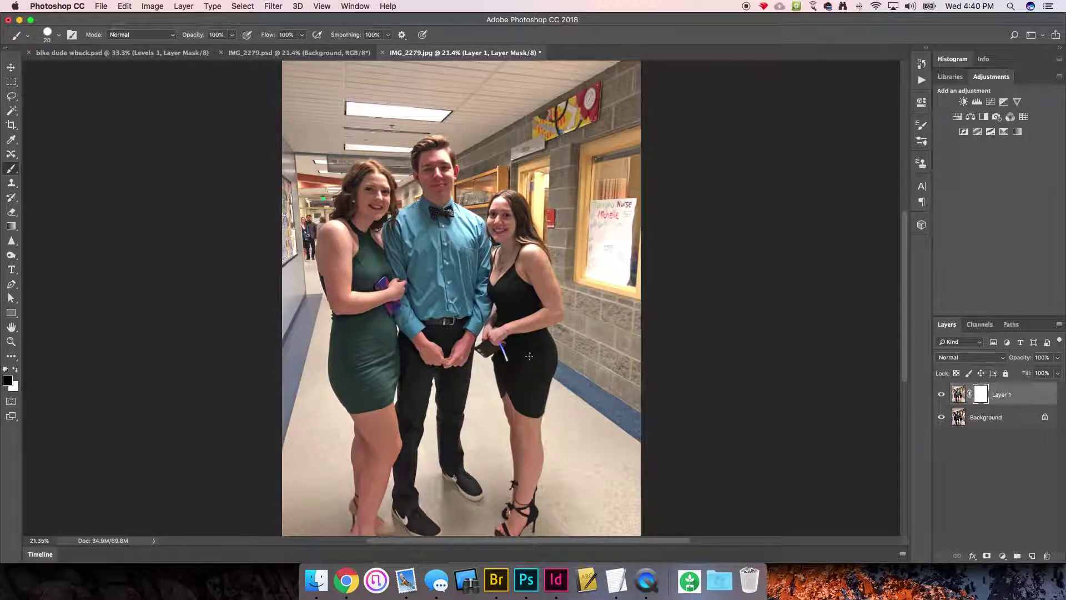
key("bracketright")
key("bracketright")
key("bracketright")
key("bracketright")
key("bracketright")
key("bracketright")
key("bracketright")
key("bracketright")
mouse_move(525, 362)
left_mouse_down()
mouse_move(528, 388)
mouse_move(527, 349)
left_mouse_up()
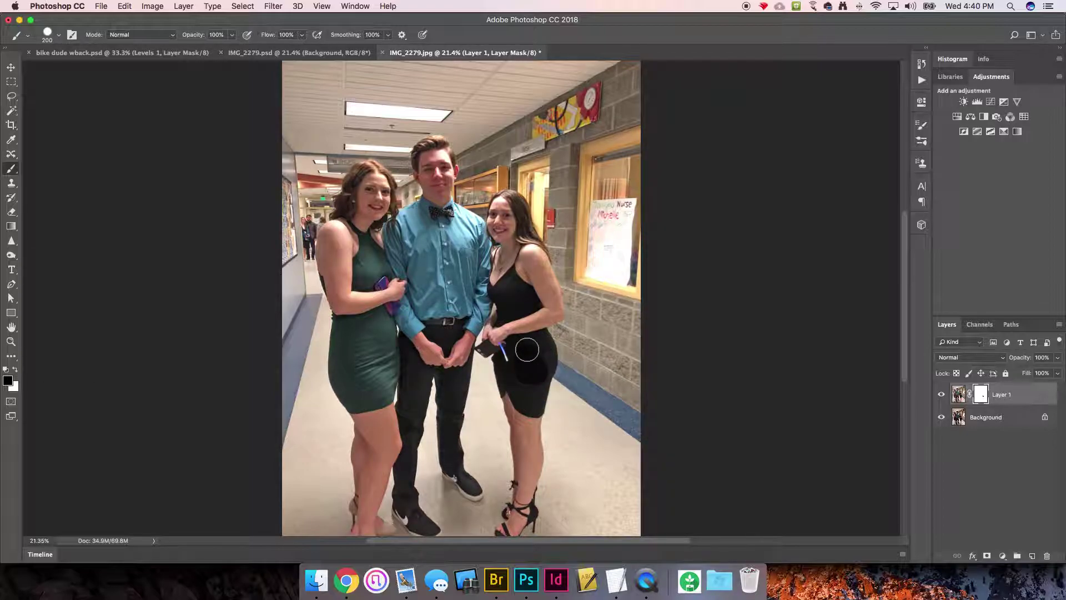
scroll(547, 405, "up", 5)
key("bracketleft")
key("bracketleft")
key("bracketleft")
left_click(492, 138)
mouse_move(496, 138)
left_mouse_down()
mouse_move(505, 228)
mouse_move(473, 362)
left_mouse_up()
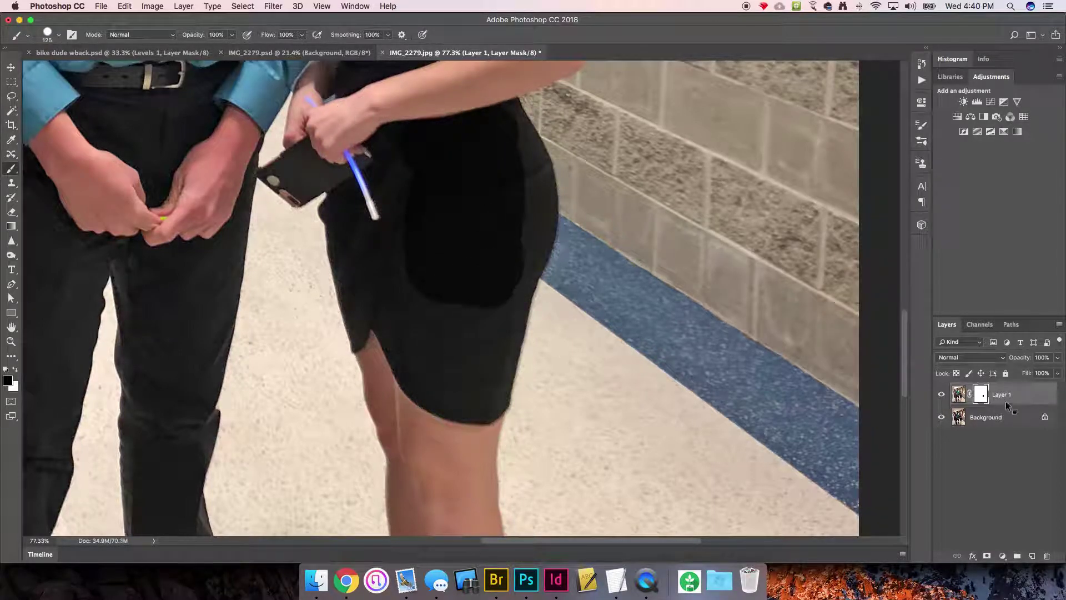
Apply the layer mask permanently to Layer 1 and fit the photo to the window.
right_click(982, 395)
left_click(929, 421)
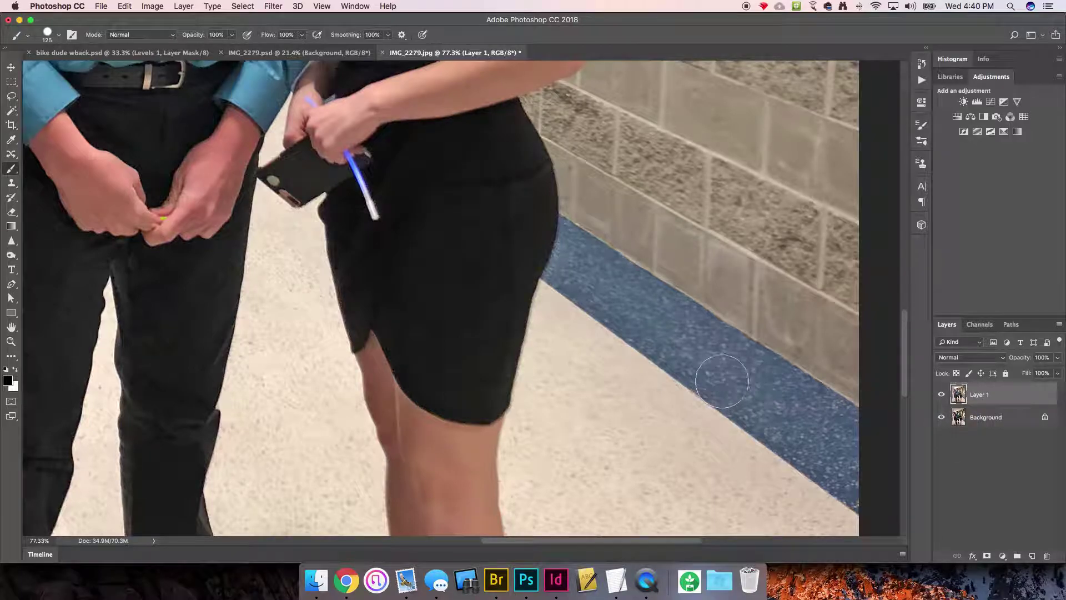
key("super+0")
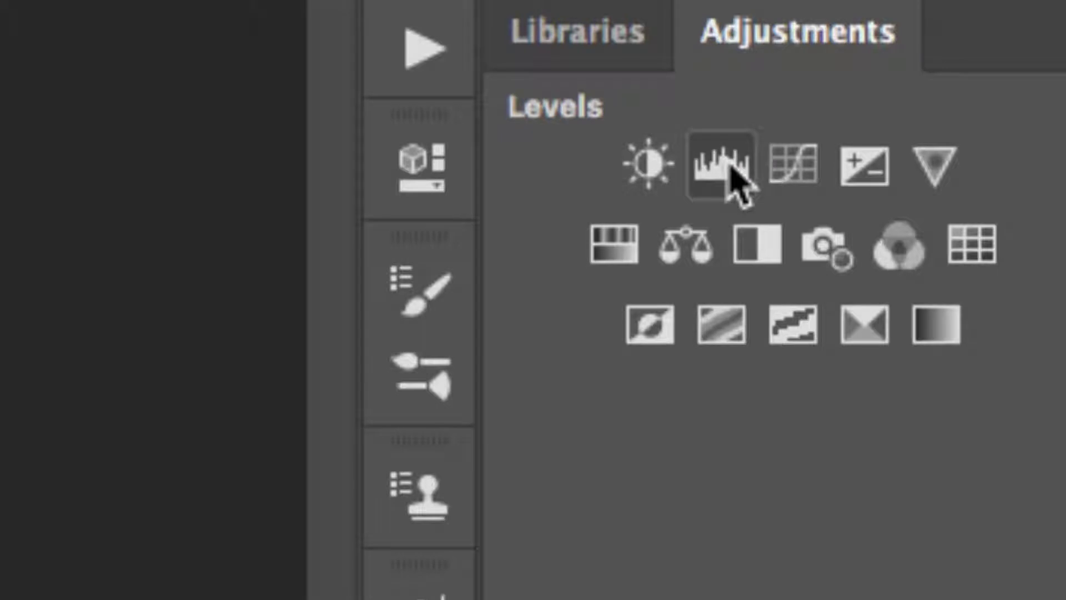
Add a Levels adjustment layer with black input 13 and midtone 0.96.
left_click(731, 166)
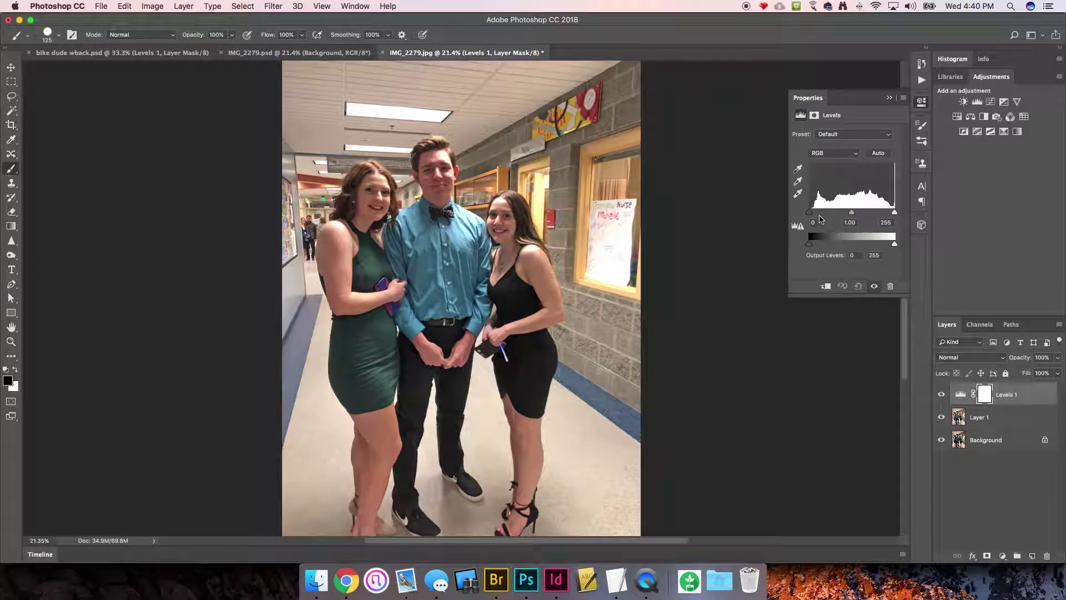
left_click_drag(810, 217, 850, 216)
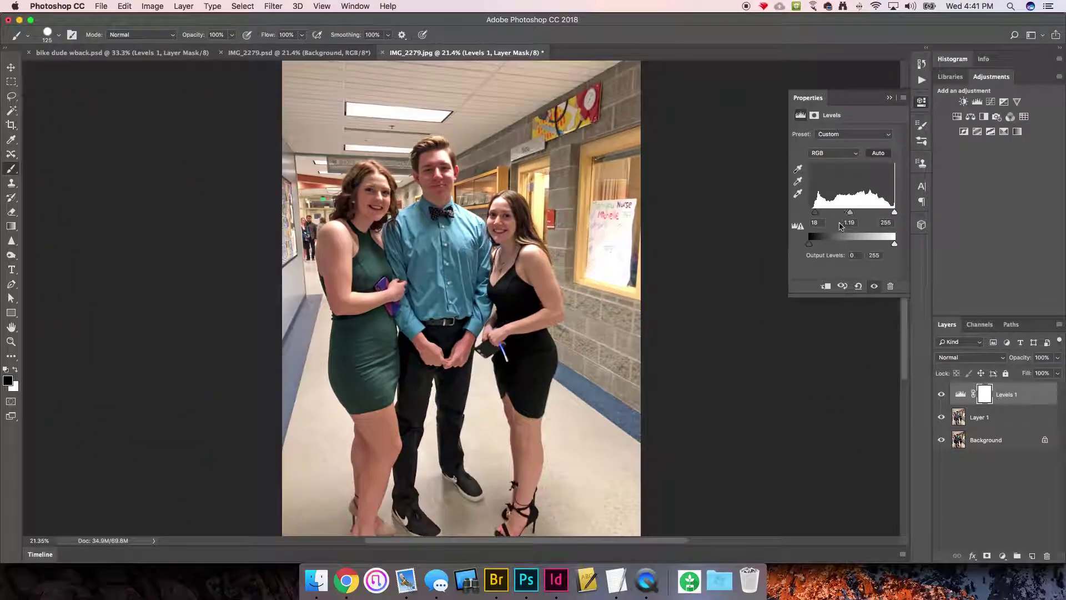
key("super+z")
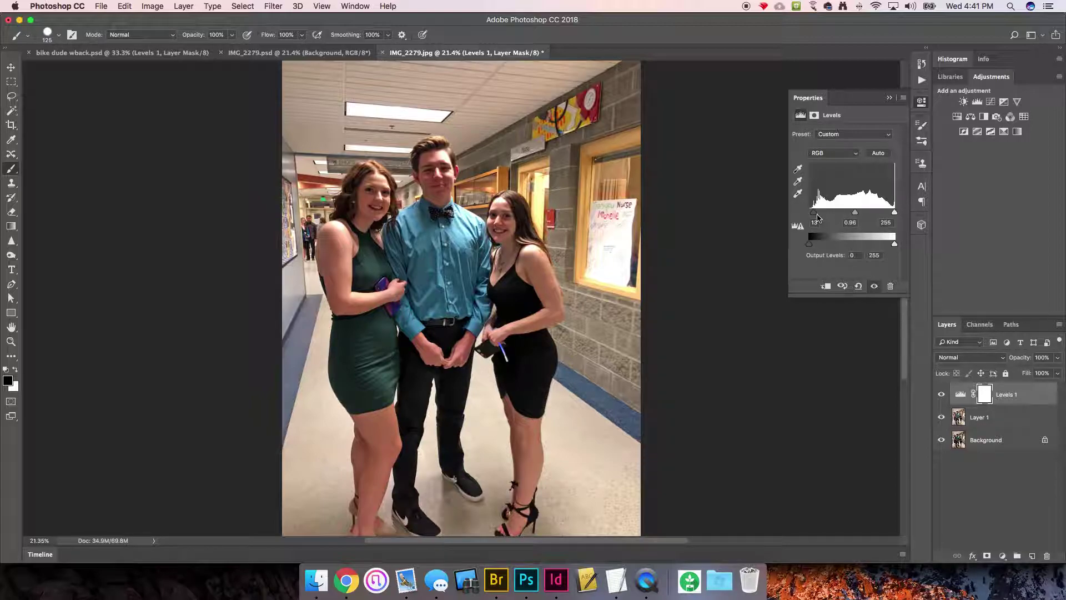
left_click(922, 106)
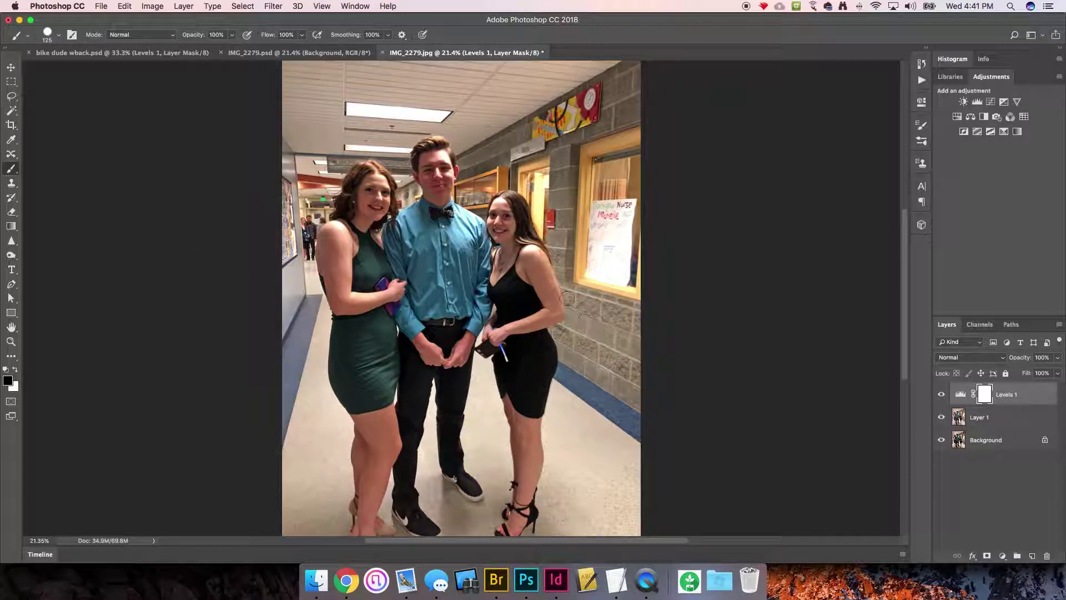
On Layer 1, auto-select the three teens and lasso the background people out.
left_click(989, 417)
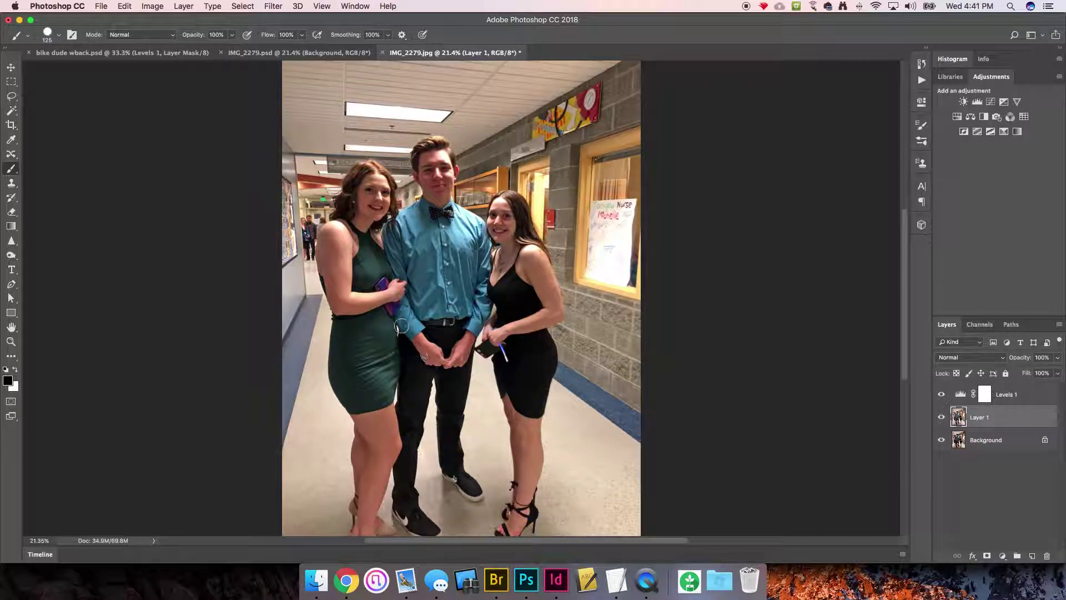
key("w")
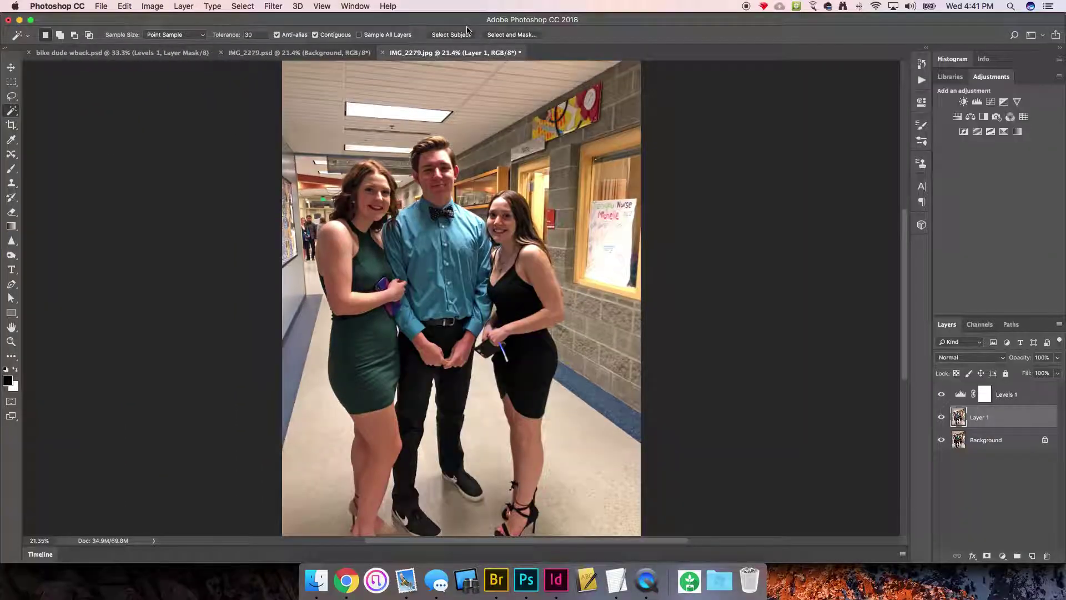
left_click(458, 36)
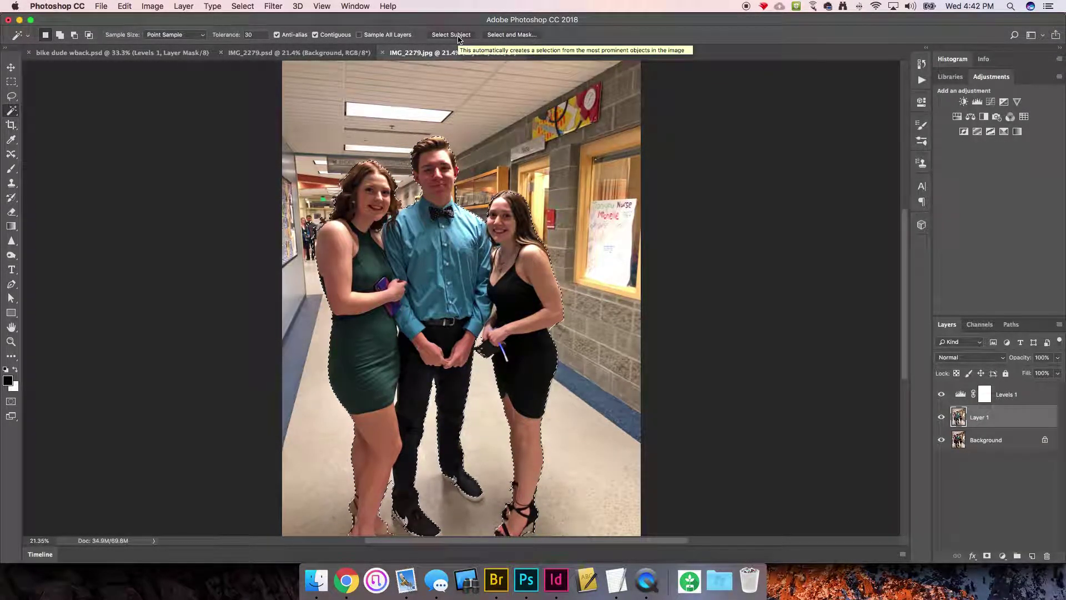
left_click(361, 263)
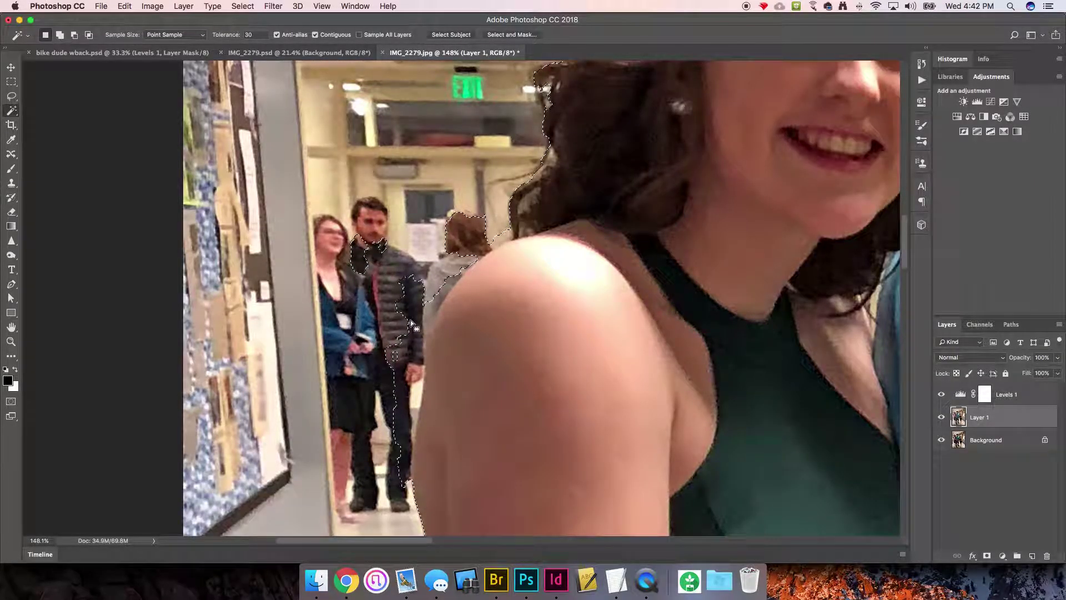
key("l")
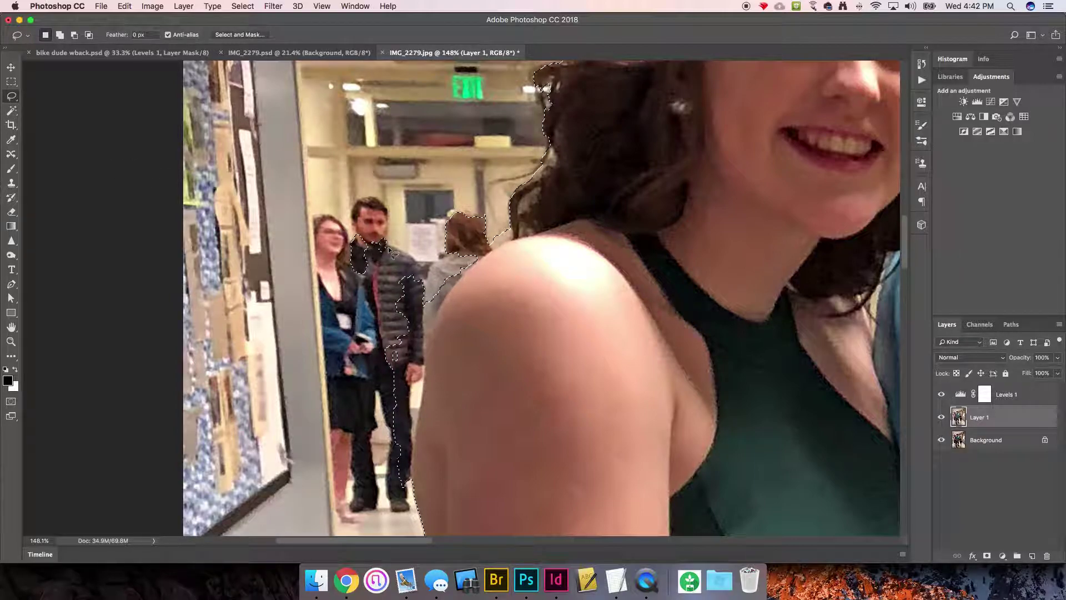
mouse_move(389, 204)
left_mouse_down()
mouse_move(350, 195)
mouse_move(333, 349)
mouse_move(357, 499)
mouse_move(395, 492)
mouse_move(420, 353)
mouse_move(467, 197)
mouse_move(497, 214)
mouse_move(471, 260)
left_mouse_up()
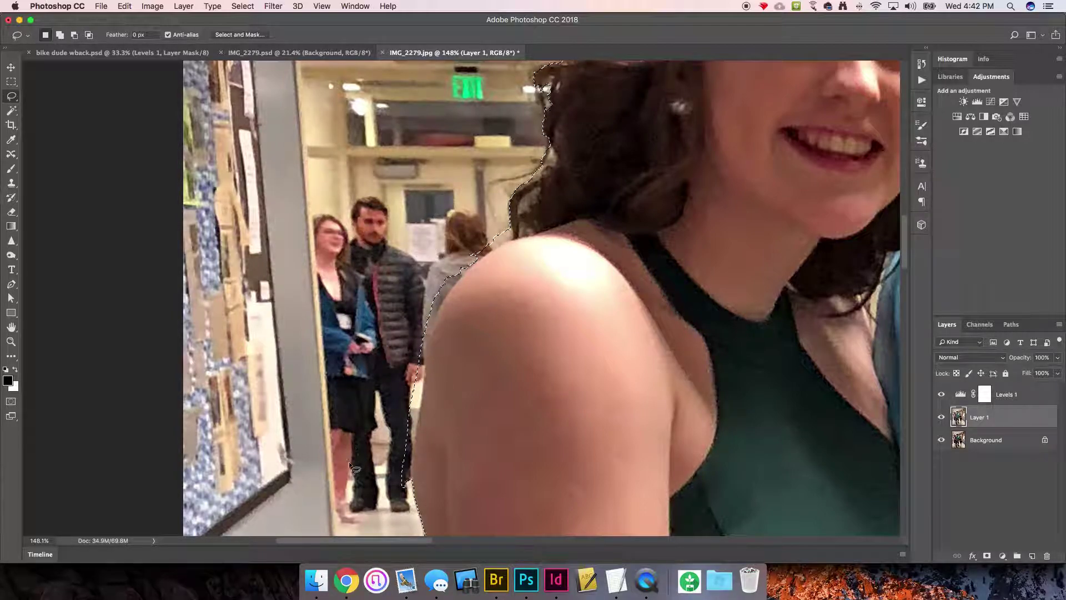
Add missing hair edges around the faces to the selection, then fit the photo.
left_click_drag(543, 238, 543, 373)
scroll(542, 373, "right", 5)
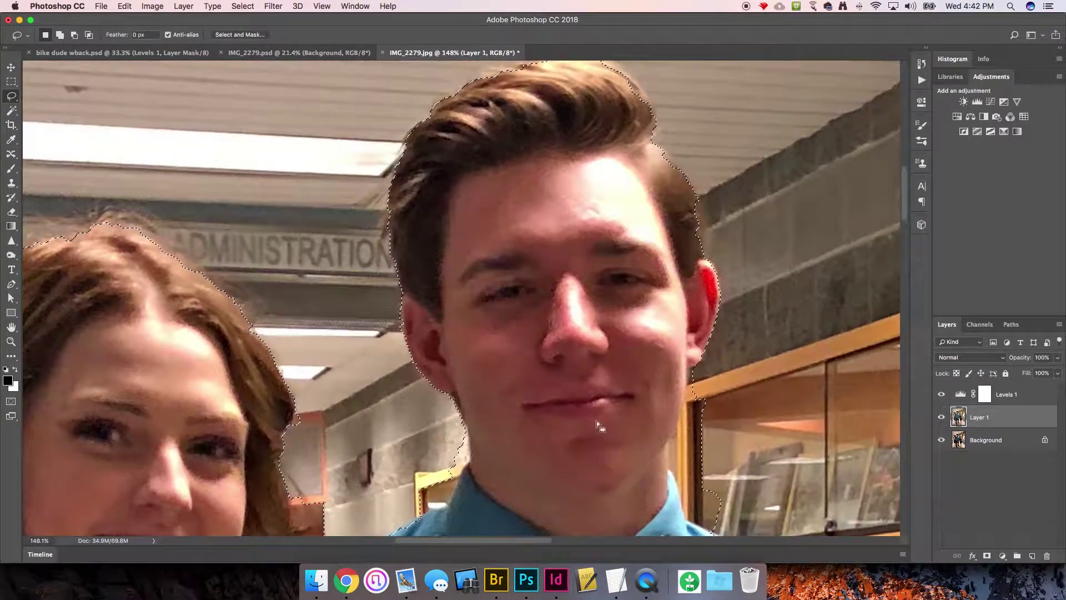
scroll(657, 448, "down", 5)
scroll(657, 448, "right", 5)
scroll(473, 383, "right", 6)
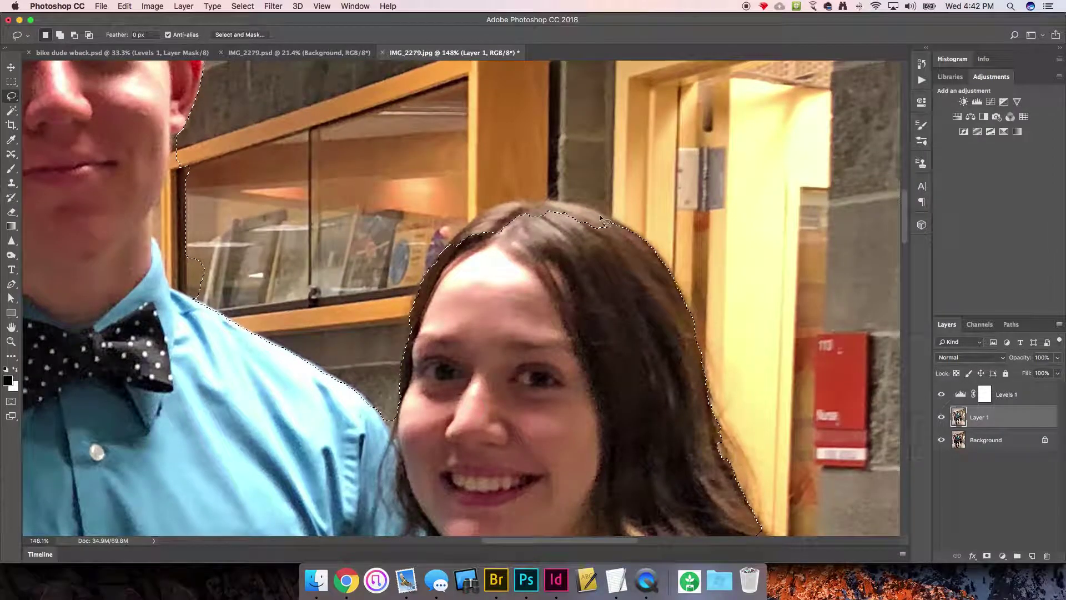
left_click(593, 215, "shift")
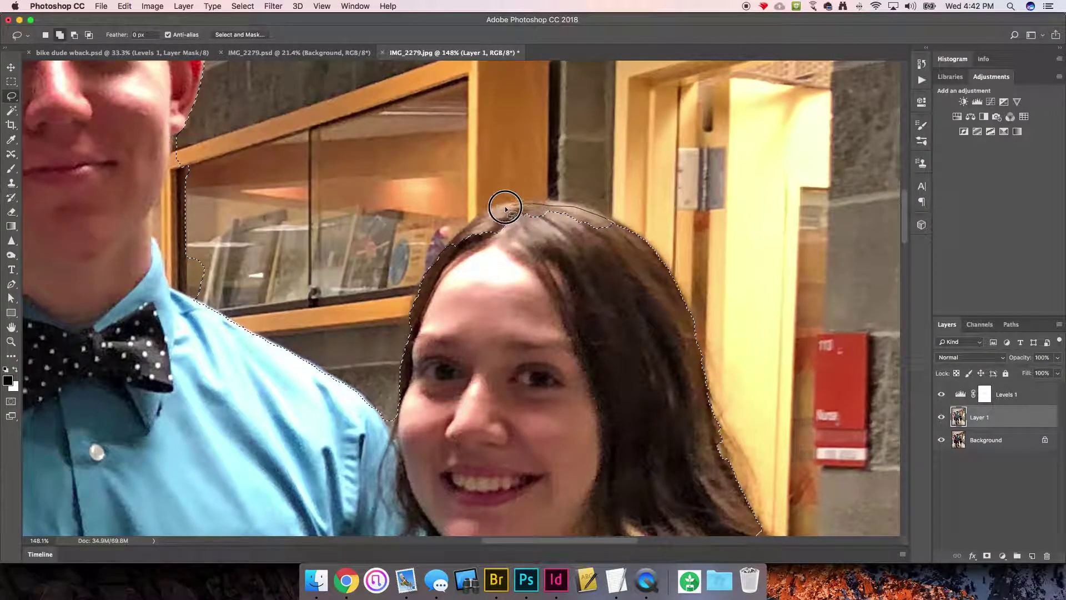
key("super+d")
scroll(719, 447, "down", 8)
scroll(720, 447, "right", 10)
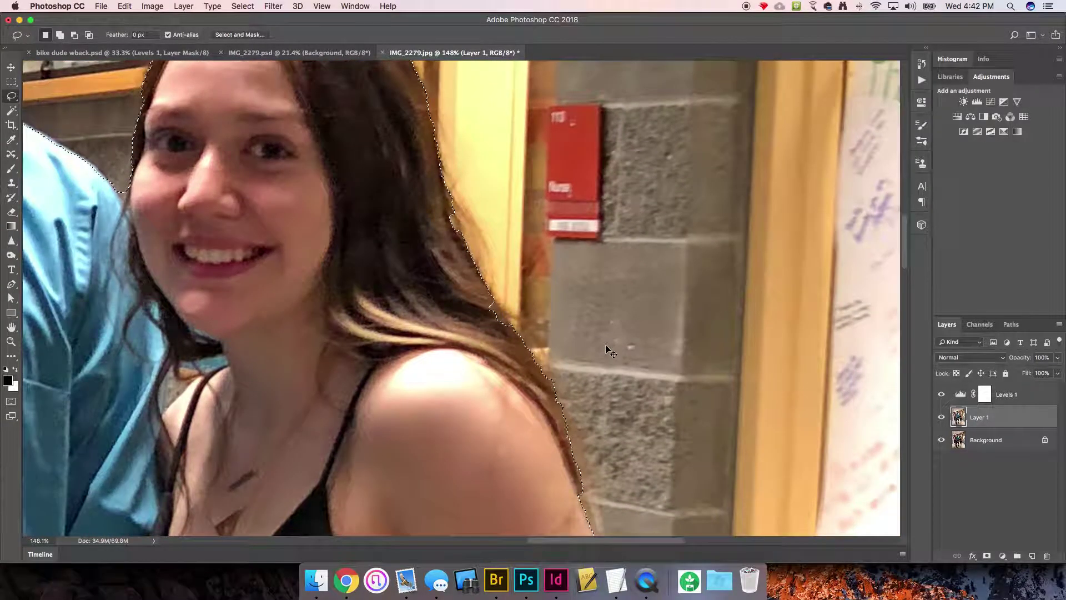
key("super+0")
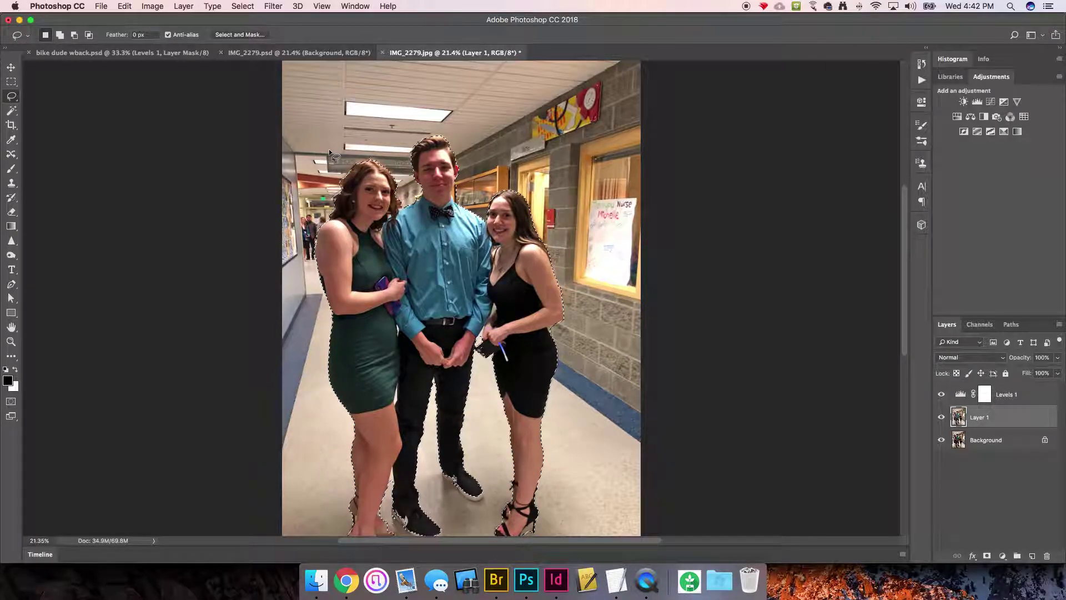
Expand the selection by 7 pixels.
left_click(242, 6)
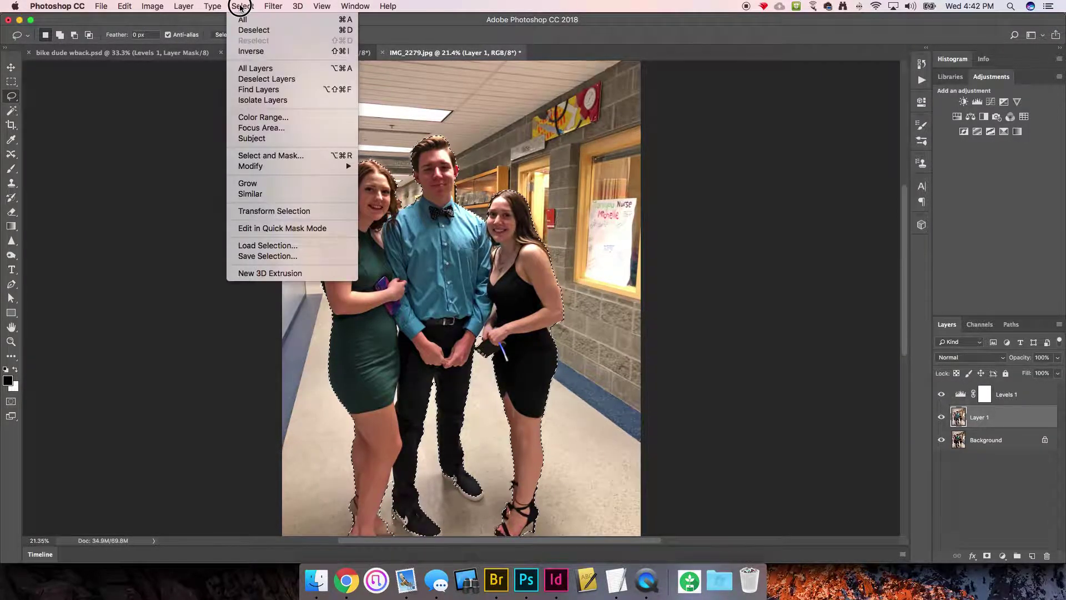
mouse_move(261, 166)
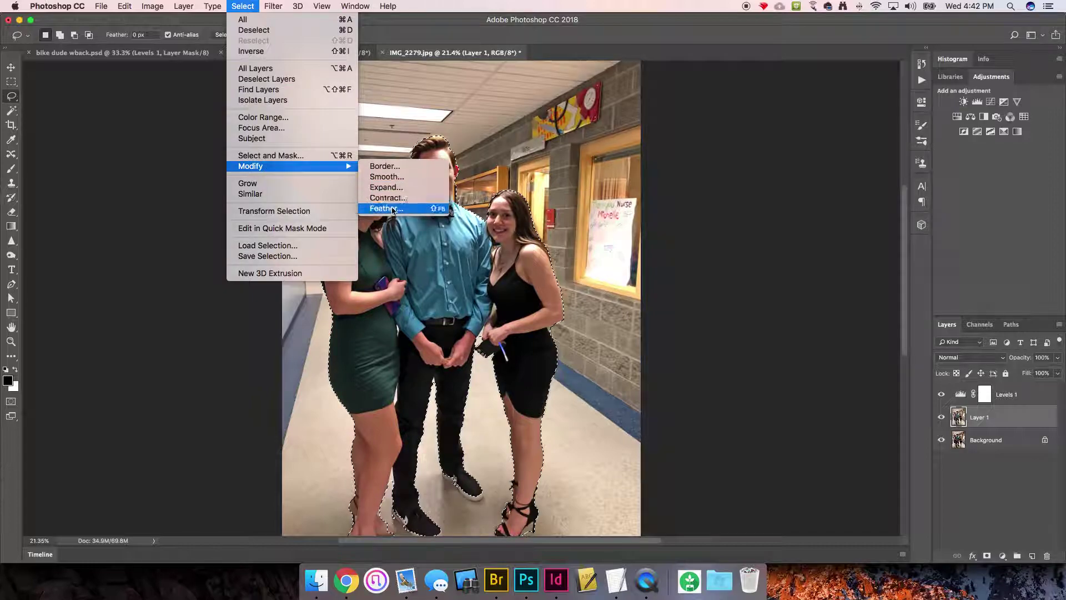
left_click(396, 188)
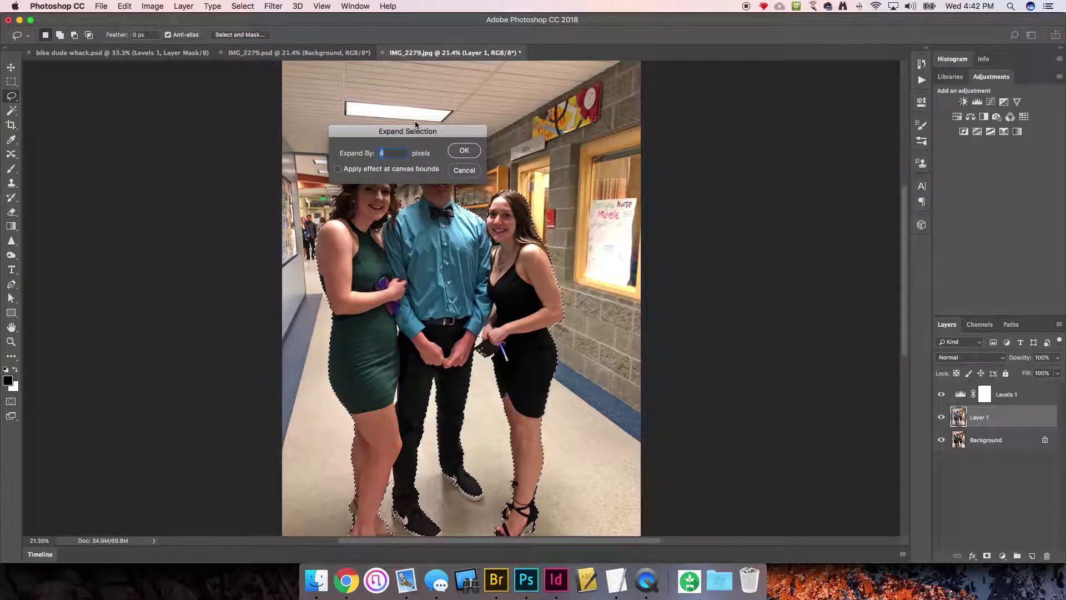
left_click_drag(533, 130, 658, 133)
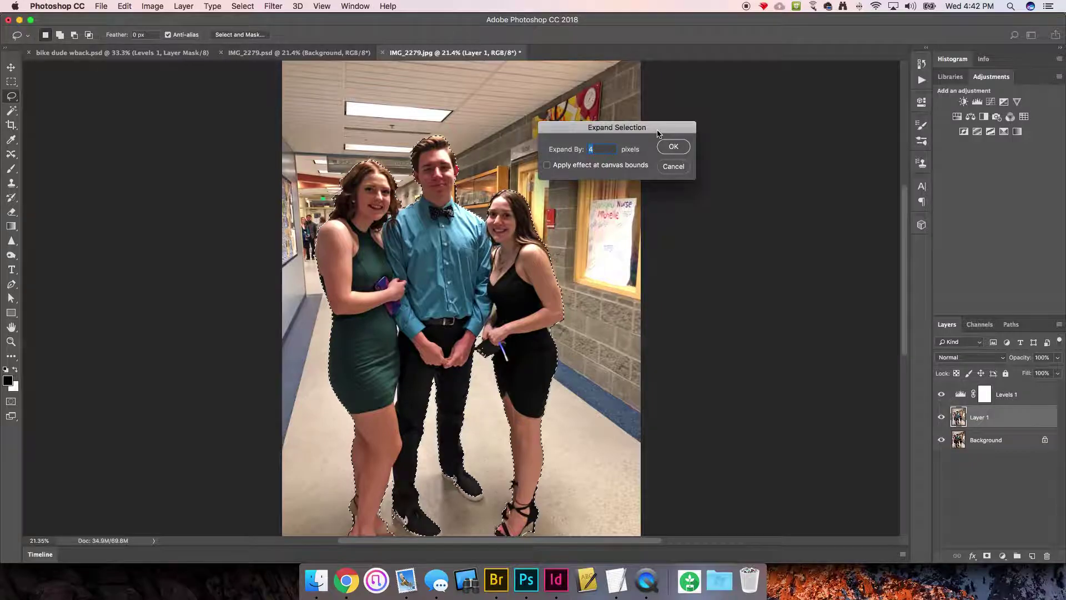
type("7")
key("Return")
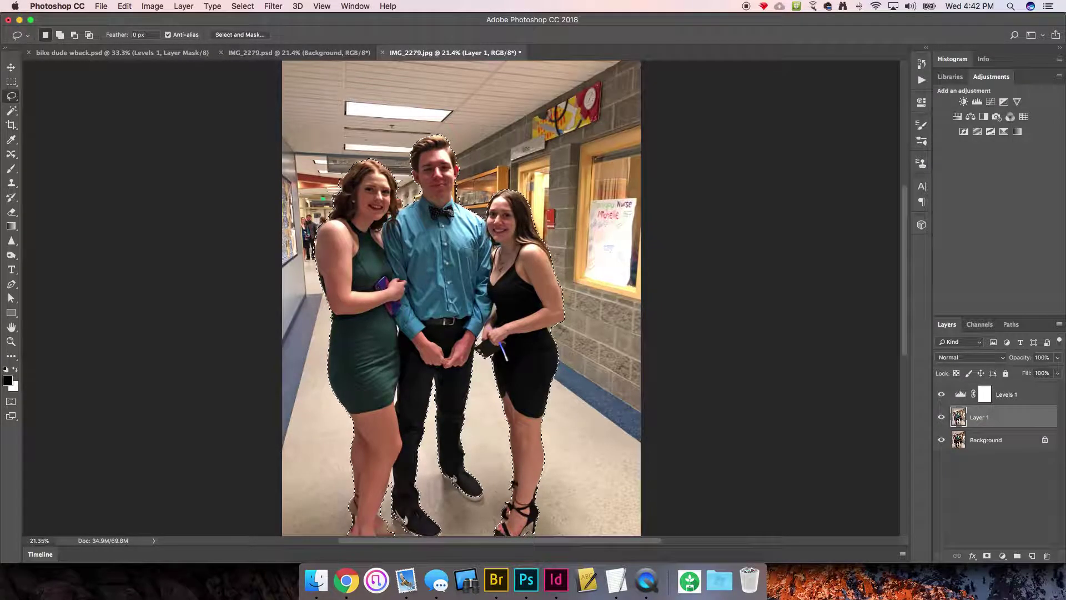
Expand the selection by another 7 pixels and fit the photo to the window.
left_click_drag(318, 129, 566, 274)
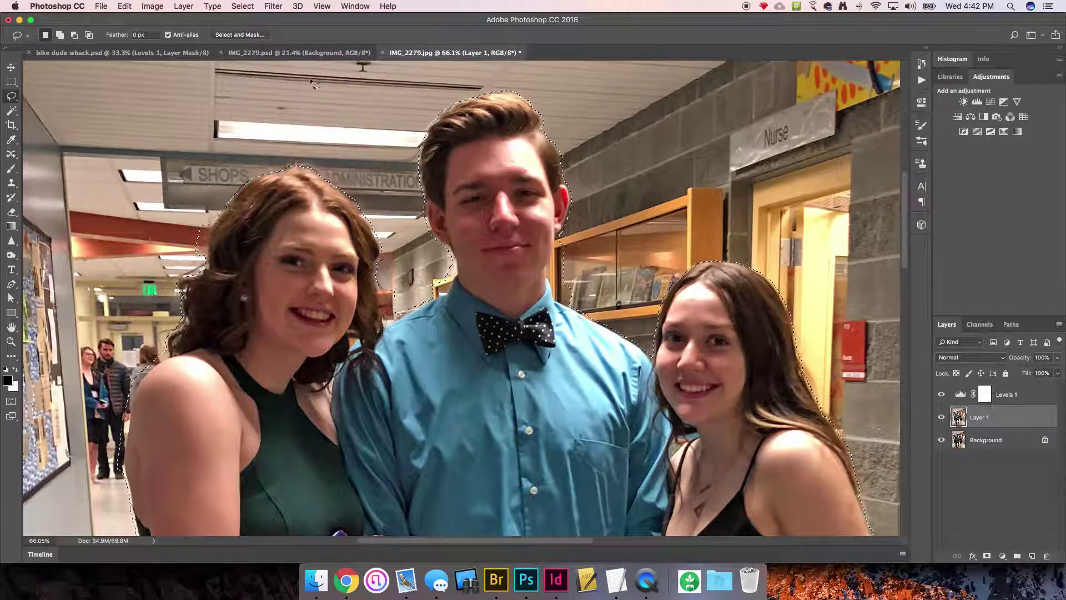
left_click(243, 7)
mouse_move(293, 167)
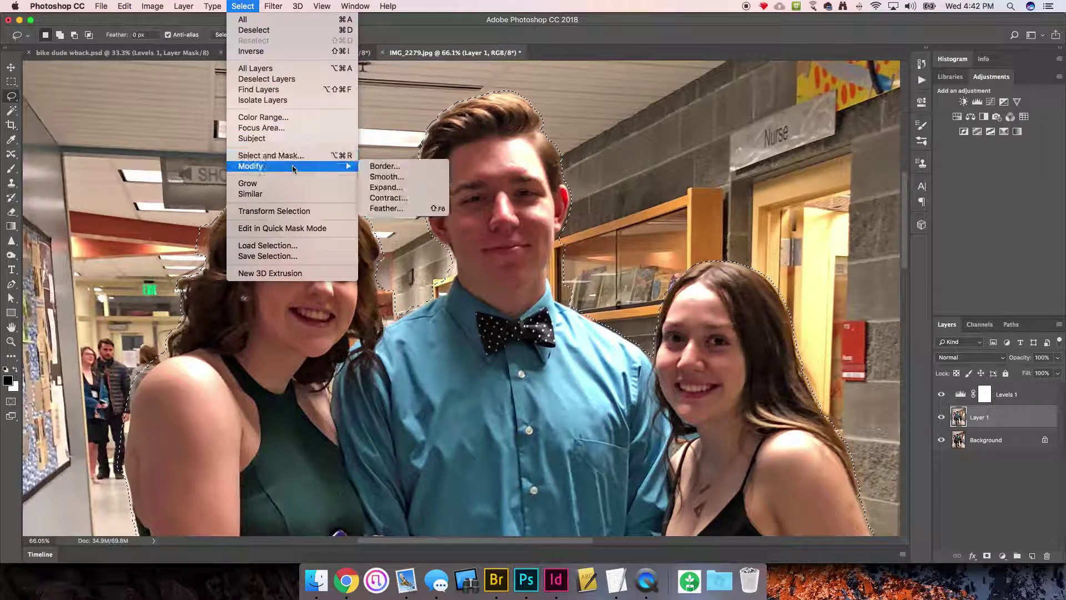
left_click(389, 187)
key("Return")
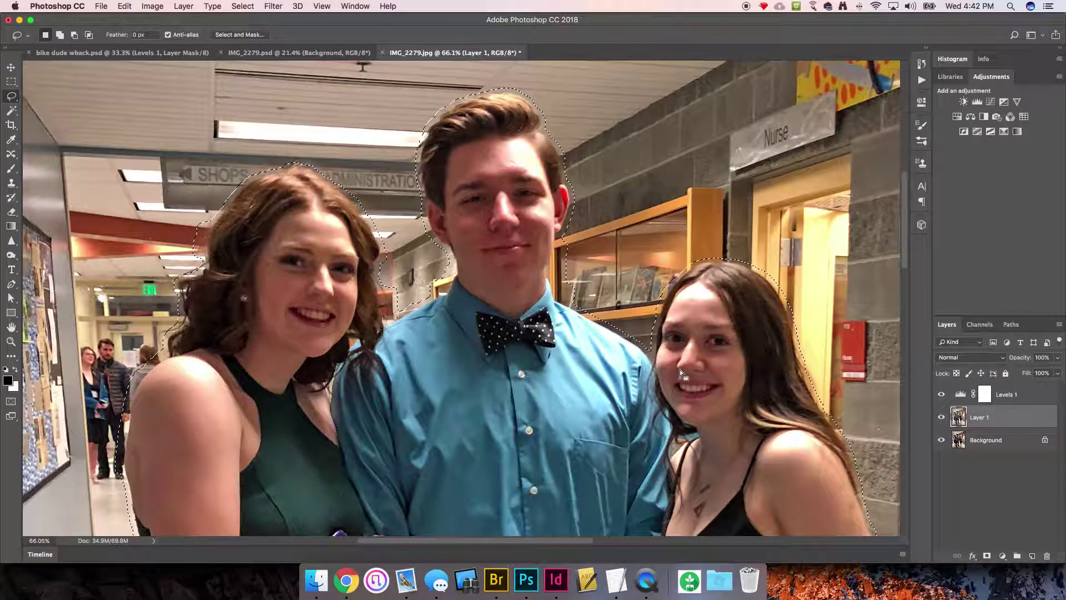
key("super+0")
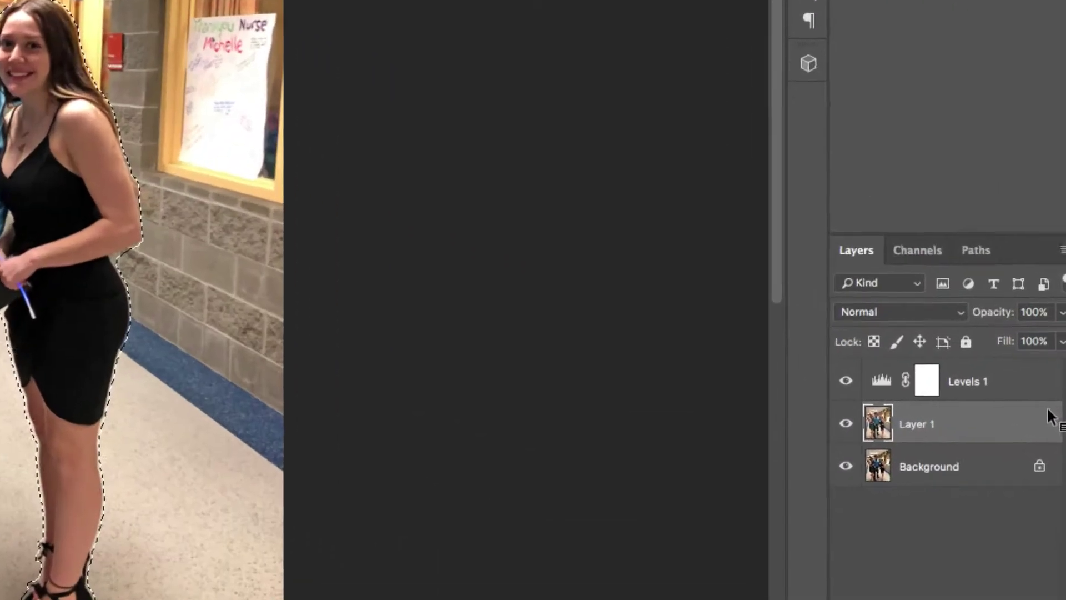
Copy the selected teens to Layer 2, preview it alone, then reselect Layer 1.
key("super+j")
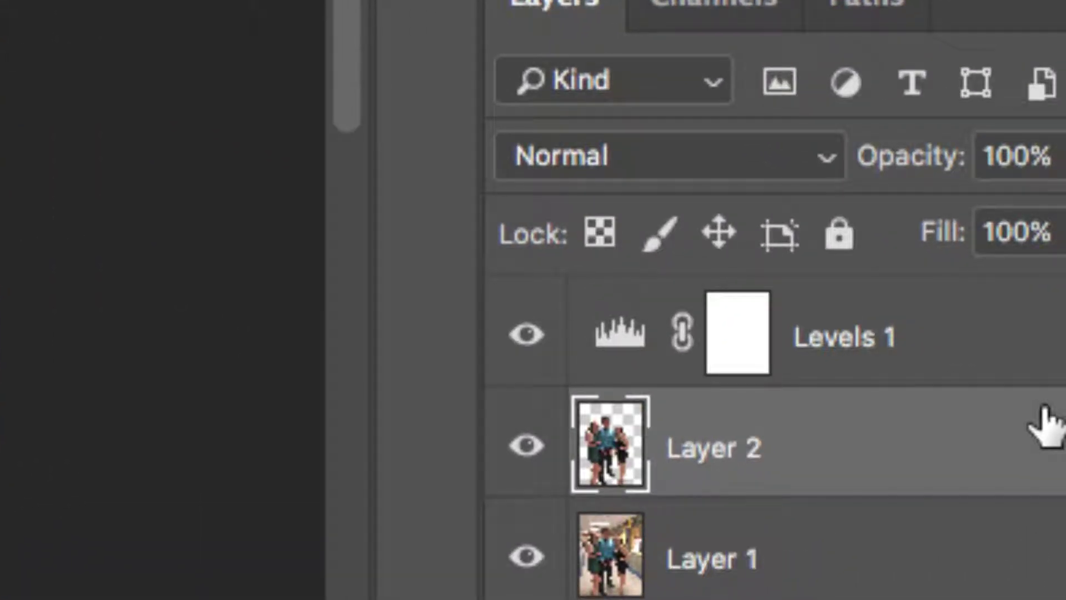
left_click(835, 456, "ctrl")
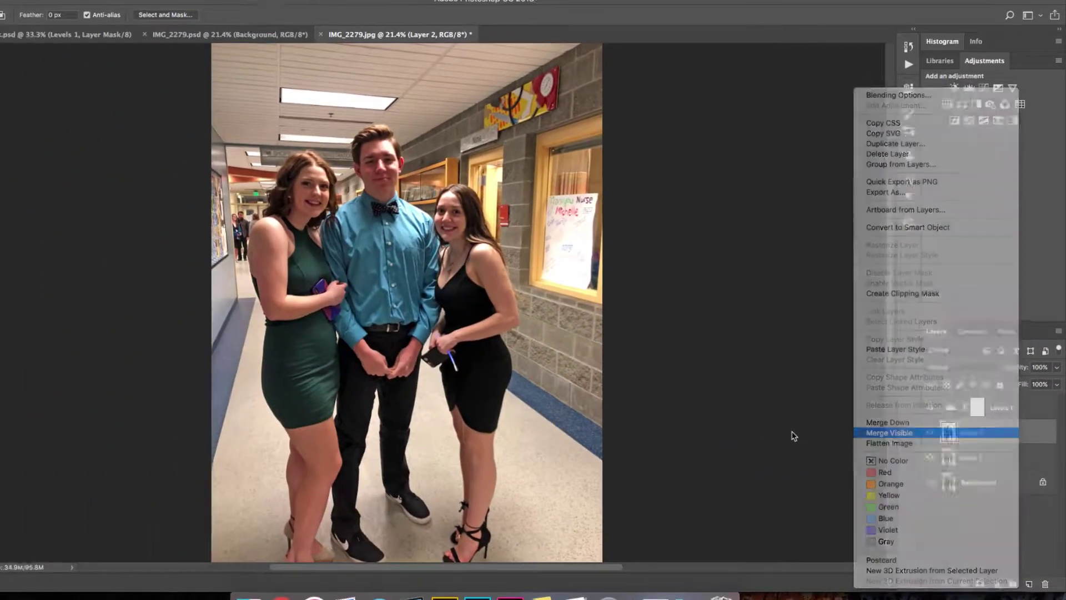
key("Escape")
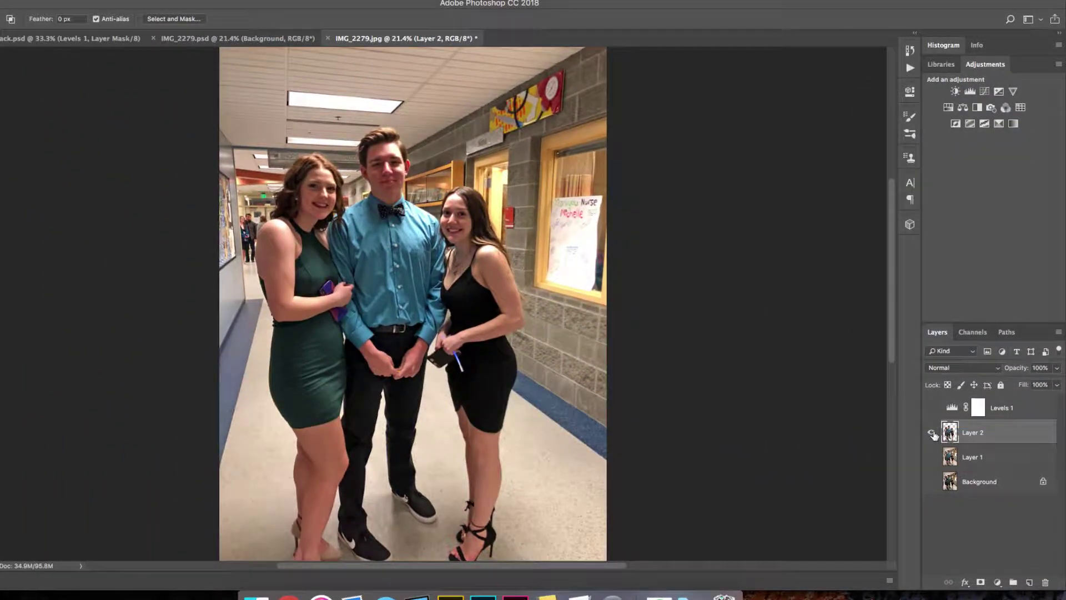
left_click(932, 433, "alt")
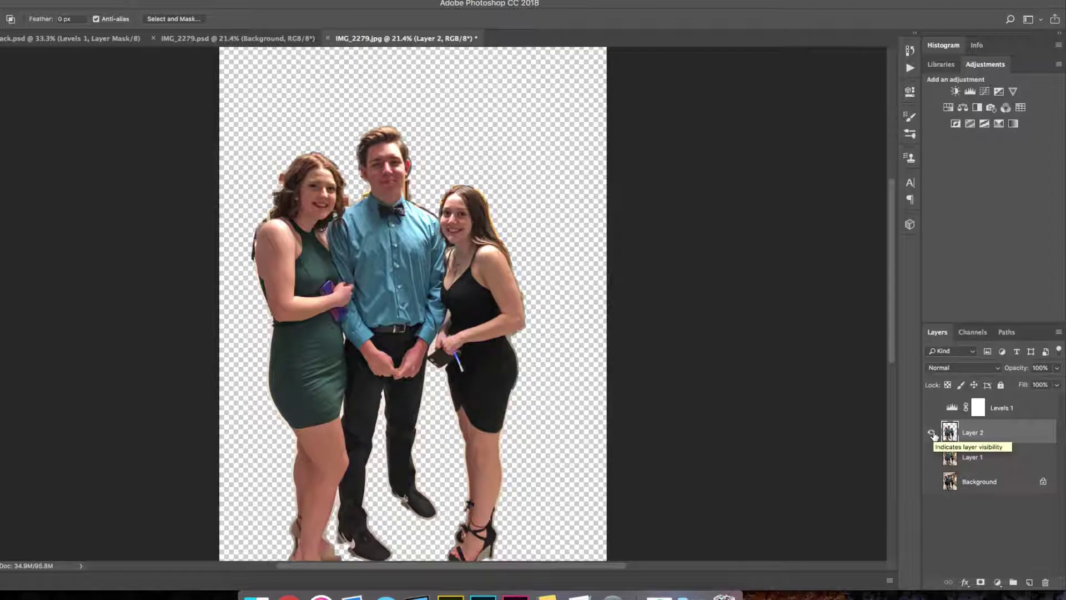
left_click(931, 434, "alt")
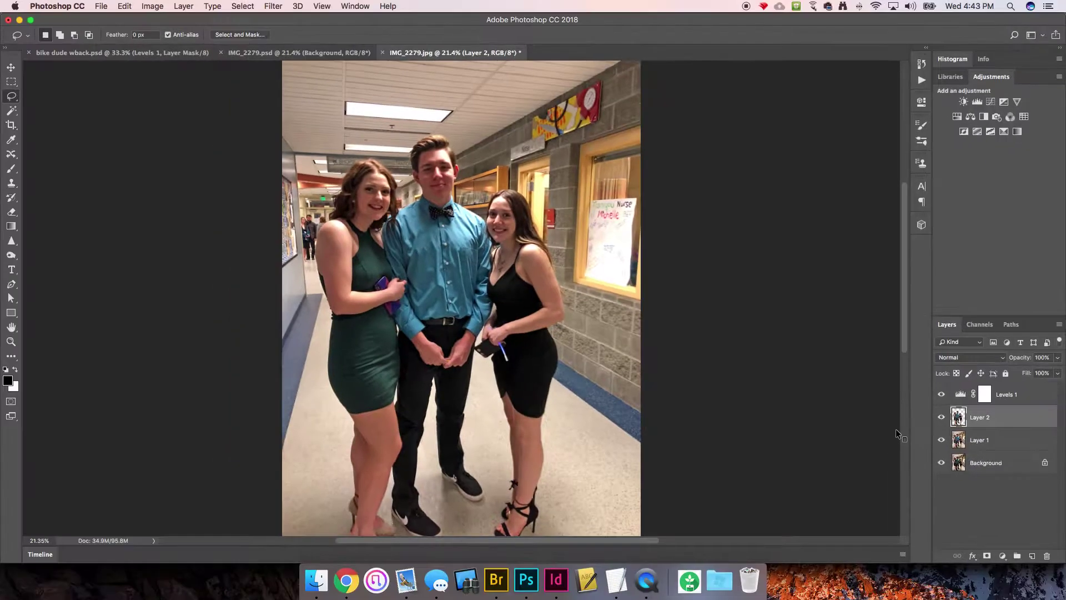
left_click(998, 444)
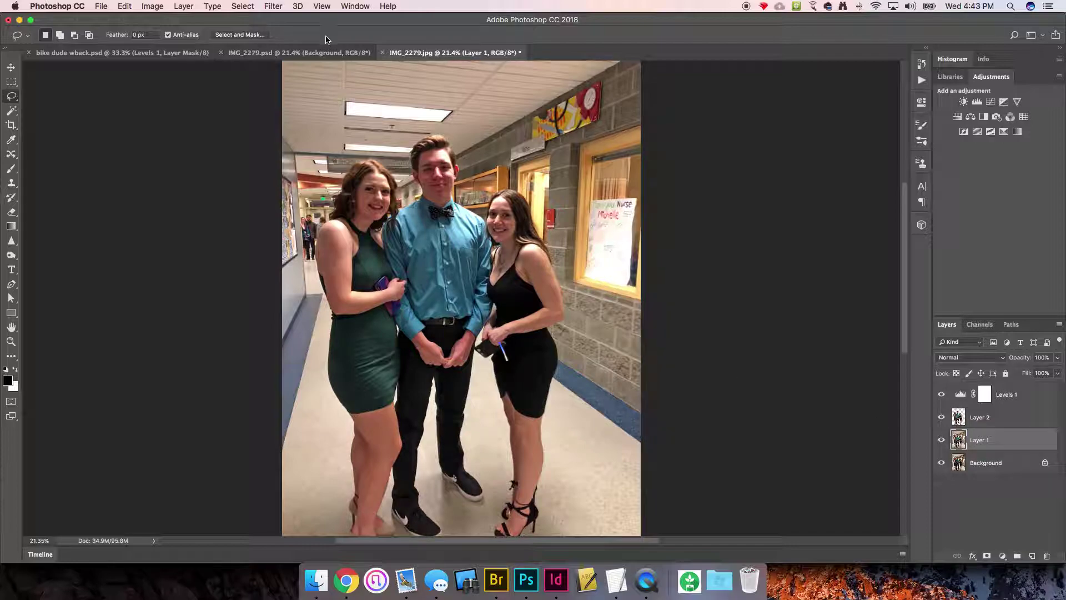
Apply a Gaussian Blur with a raised radius to Layer 1 to soften the hallway.
left_click(270, 7)
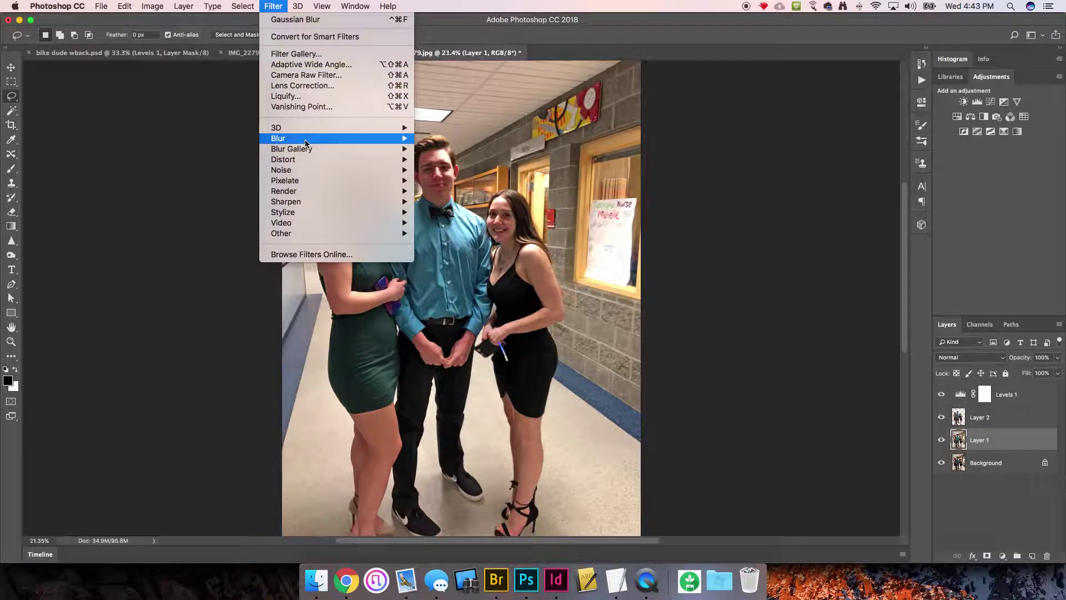
mouse_move(306, 143)
left_click(450, 181)
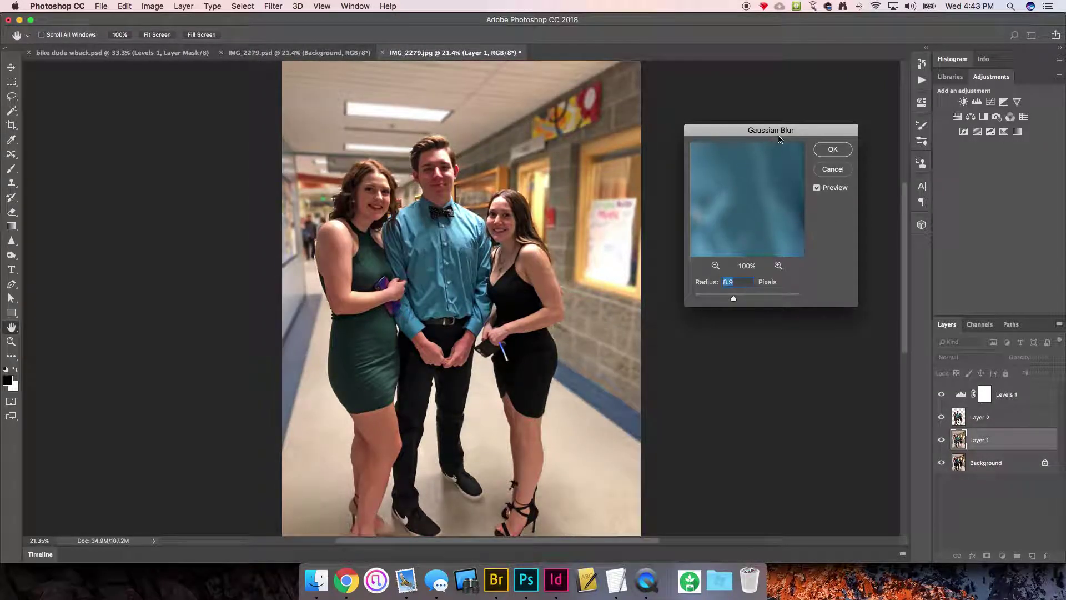
left_click_drag(772, 130, 823, 123)
left_click_drag(831, 289, 779, 294)
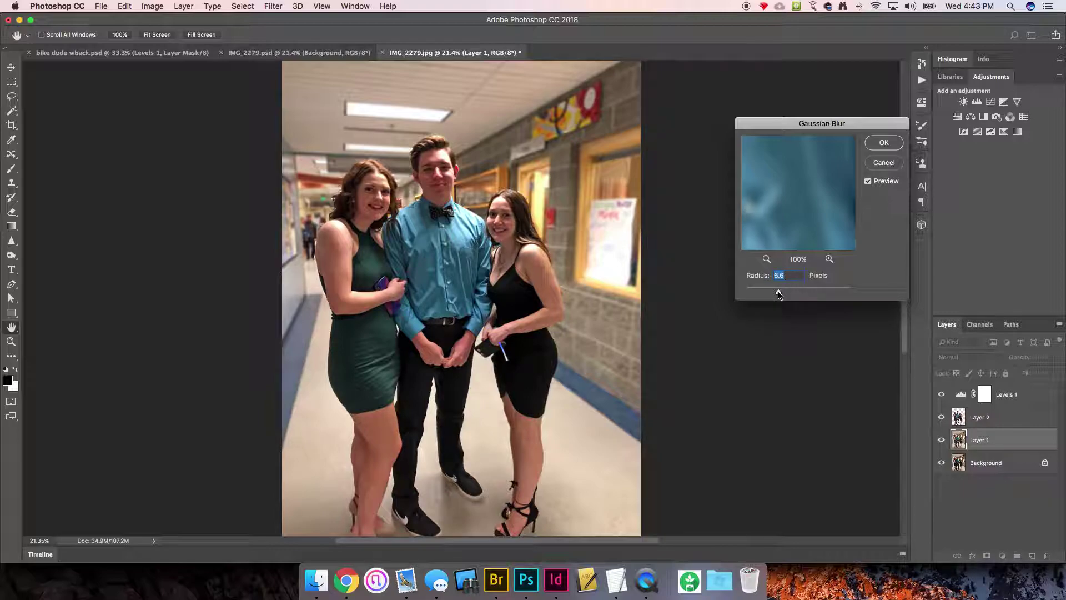
left_click(879, 147)
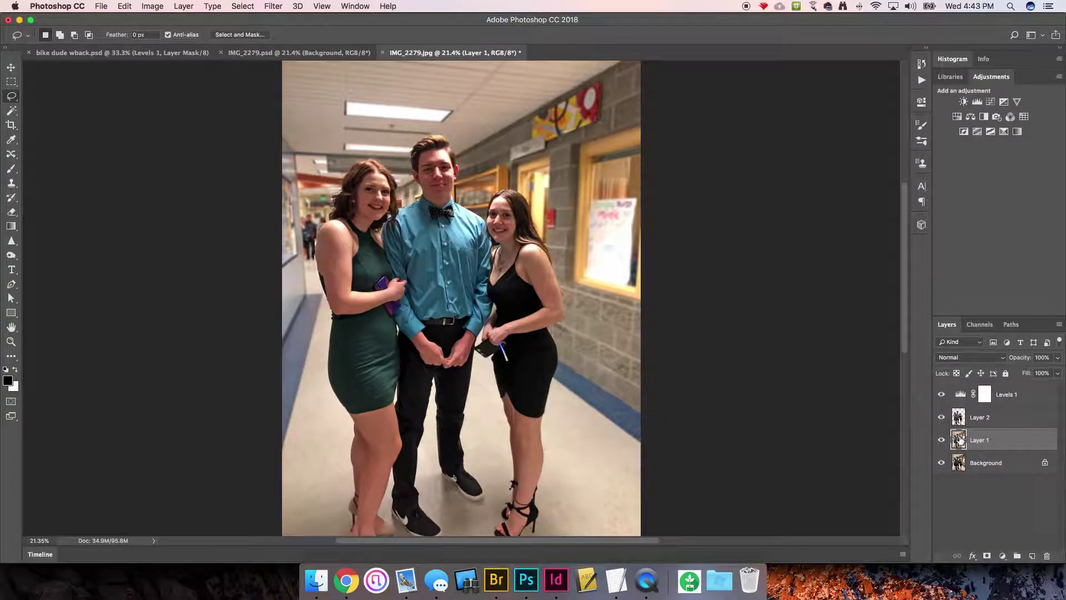
left_click(977, 422)
left_click(981, 447)
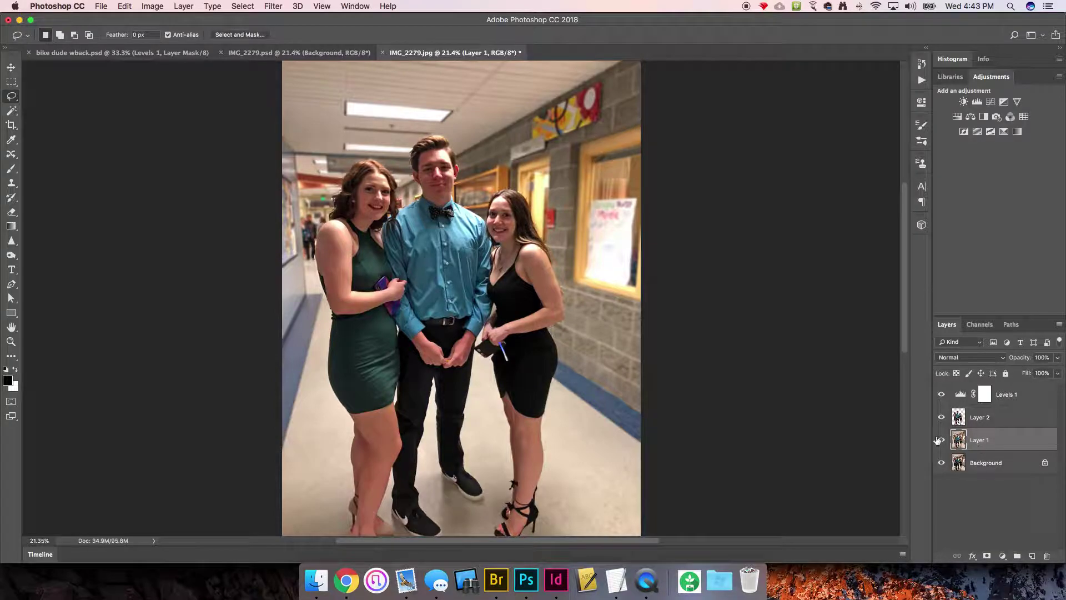